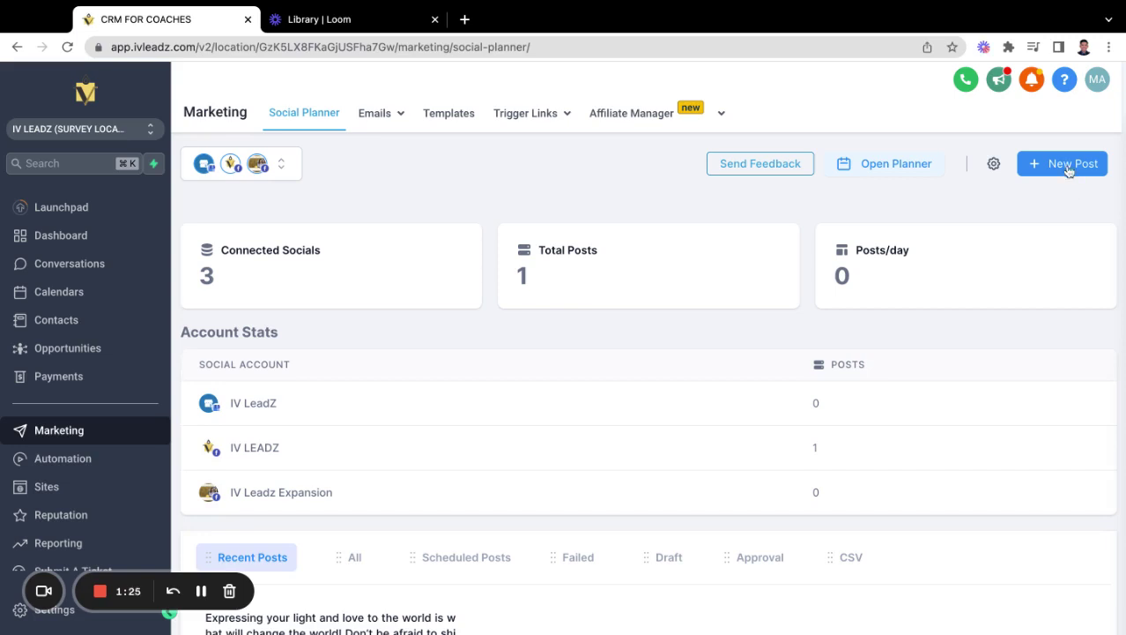
Step: Create a new blank social post and choose the IV LEADZ Facebook page as the account to post to
{"action": "left_click", "coordinate": [1068, 170]}
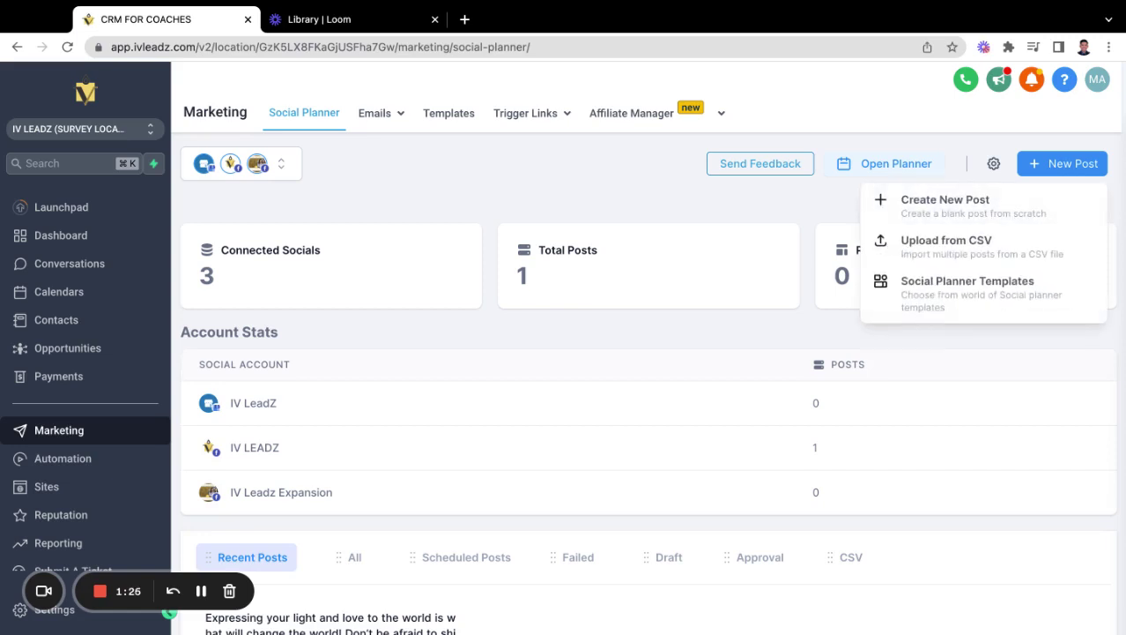
{"action": "left_click", "coordinate": [975, 215]}
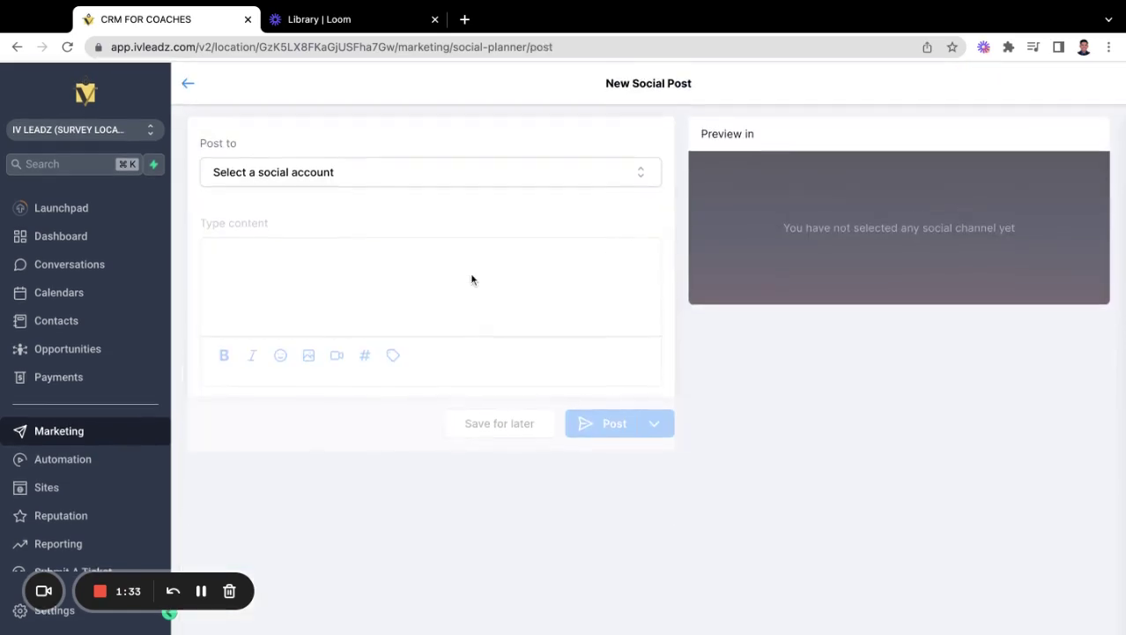
{"action": "left_click", "coordinate": [364, 180]}
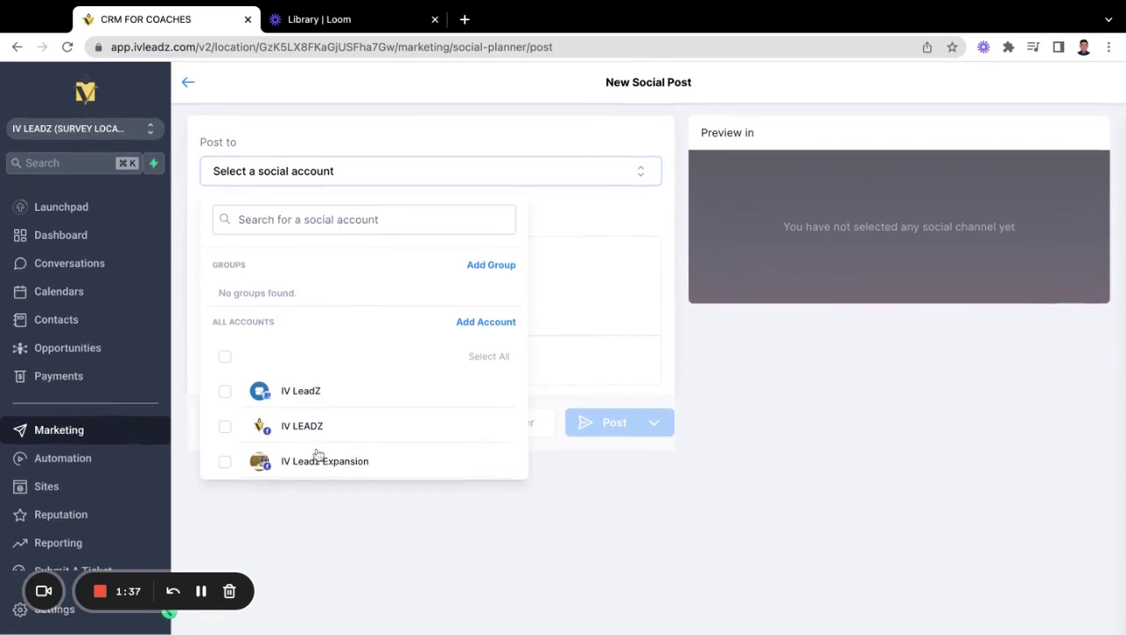
{"action": "left_click", "coordinate": [225, 430]}
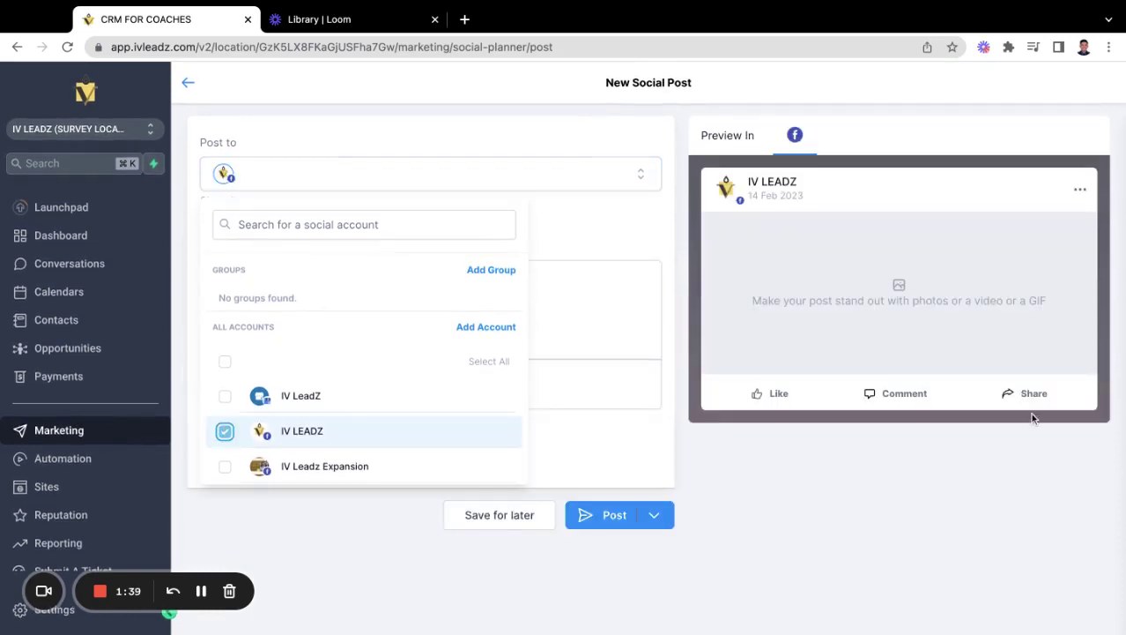
{"action": "left_click", "coordinate": [1012, 476]}
Step: Enter "Caption caption" as the post's content and attach the first iv leadz testimonial file from the media library
{"action": "left_click", "coordinate": [297, 299]}
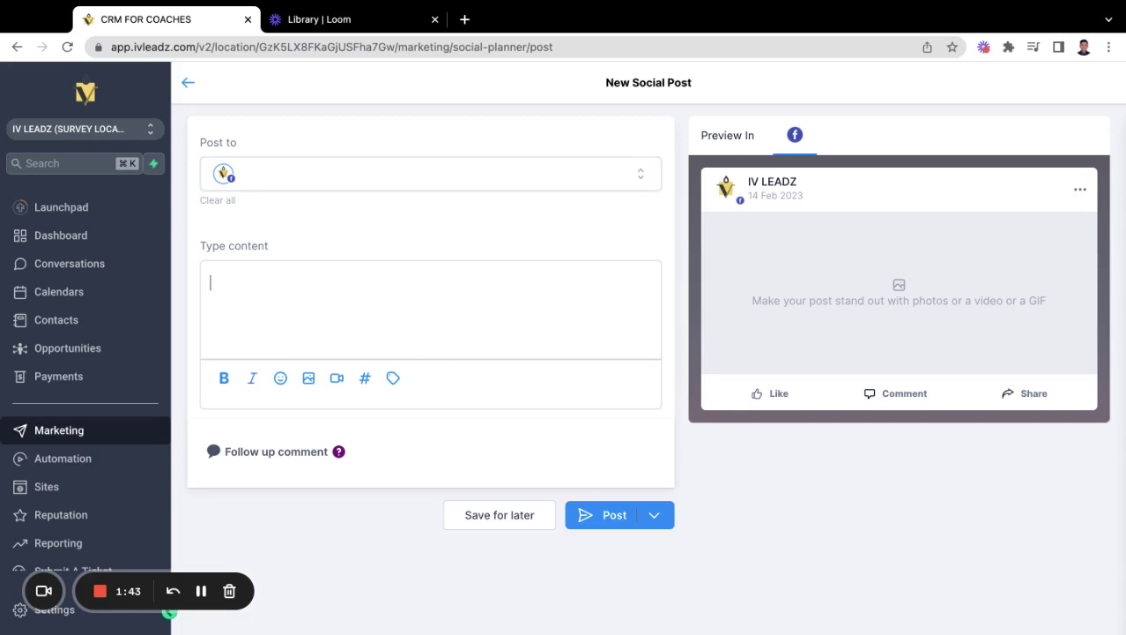
{"action": "type", "text": "C"}
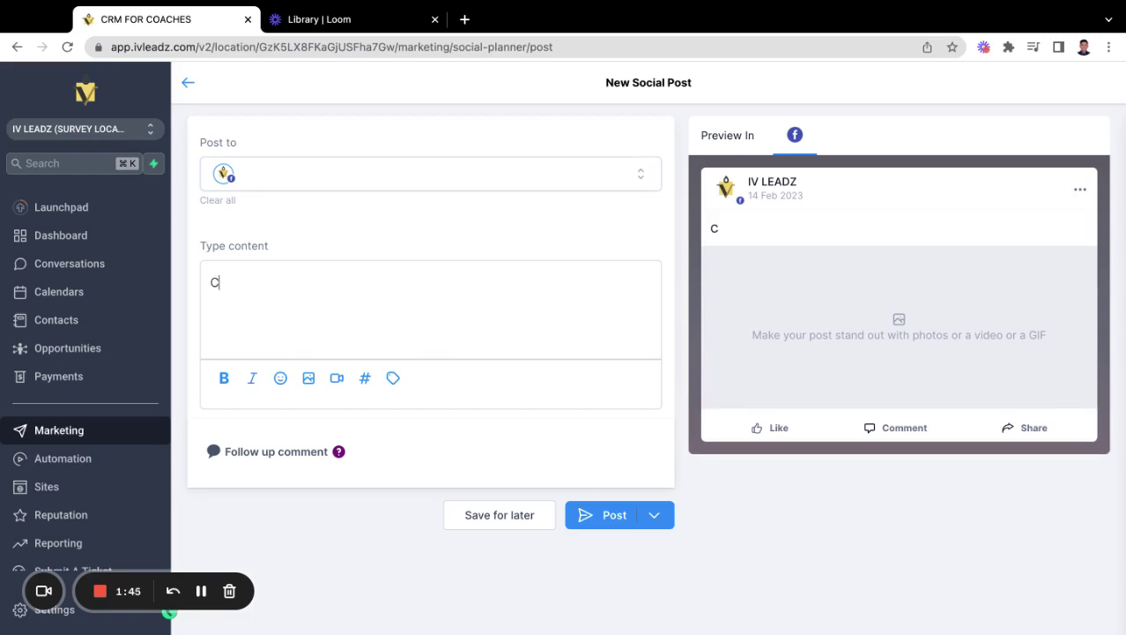
{"action": "type", "text": "aption caption"}
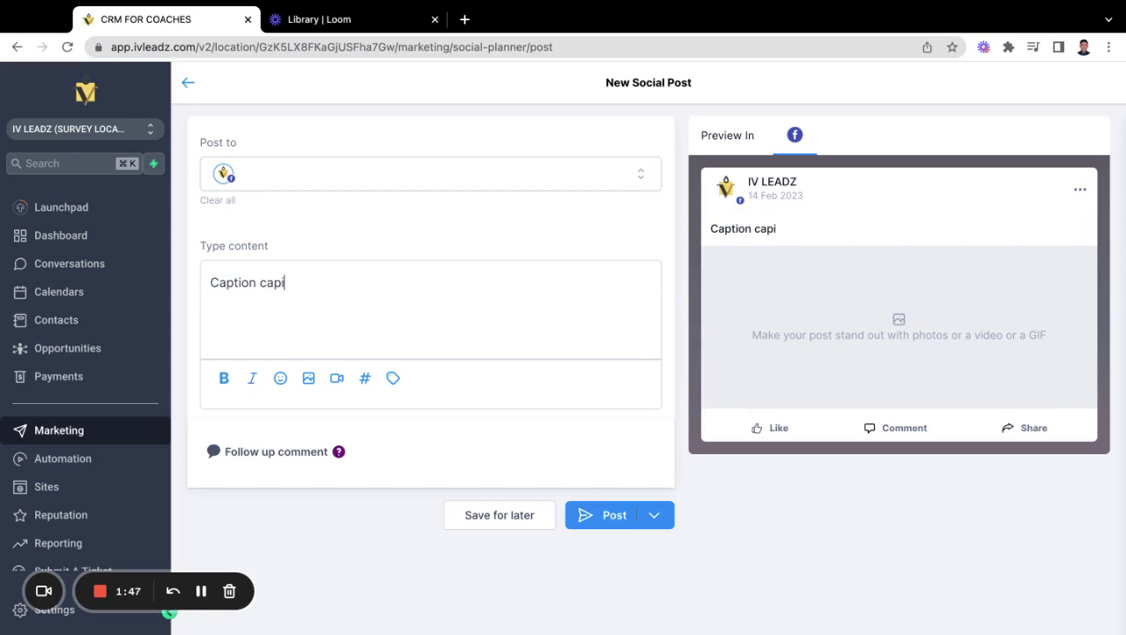
{"action": "left_click", "coordinate": [308, 377]}
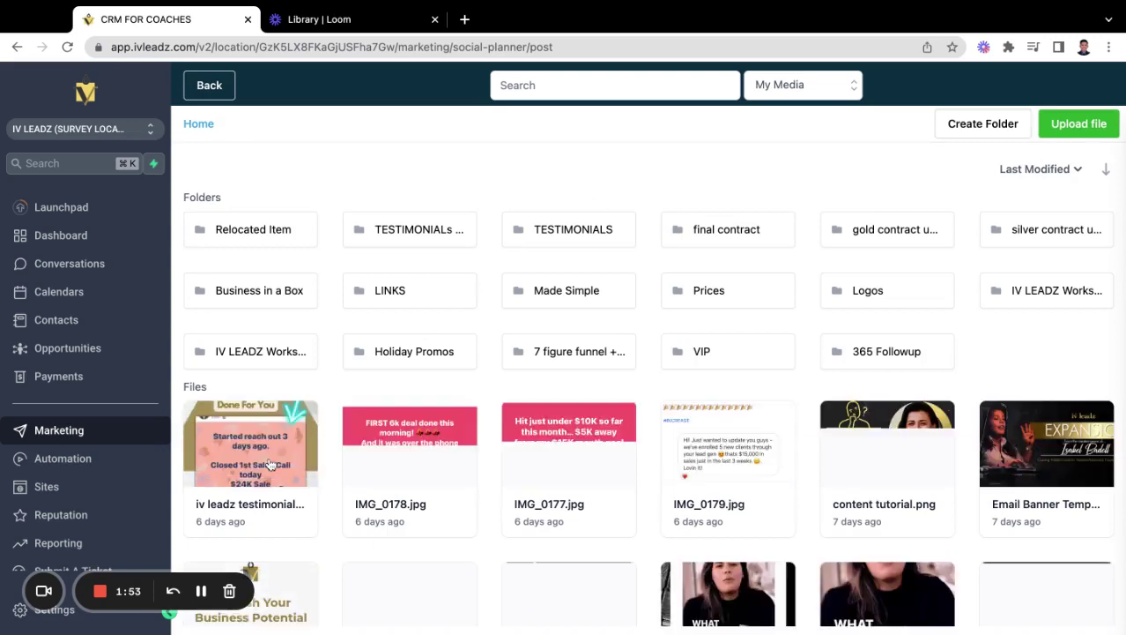
{"action": "left_click", "coordinate": [271, 465]}
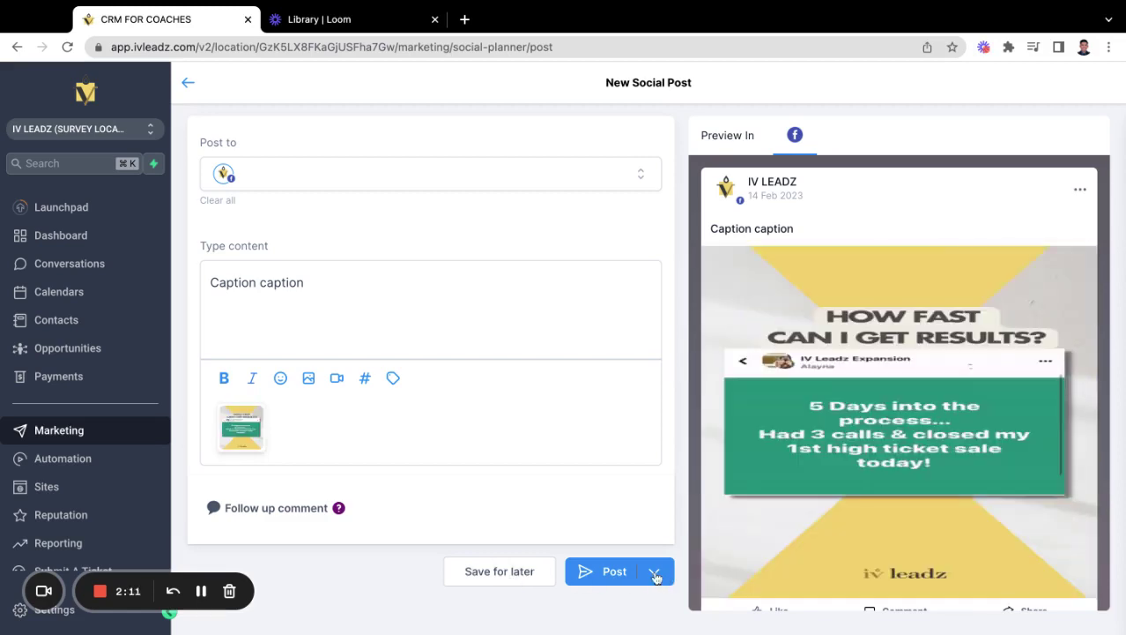
Step: Open the post's Send for Approval settings, choose an approver, and close the settings without sending
{"action": "left_click", "coordinate": [655, 574]}
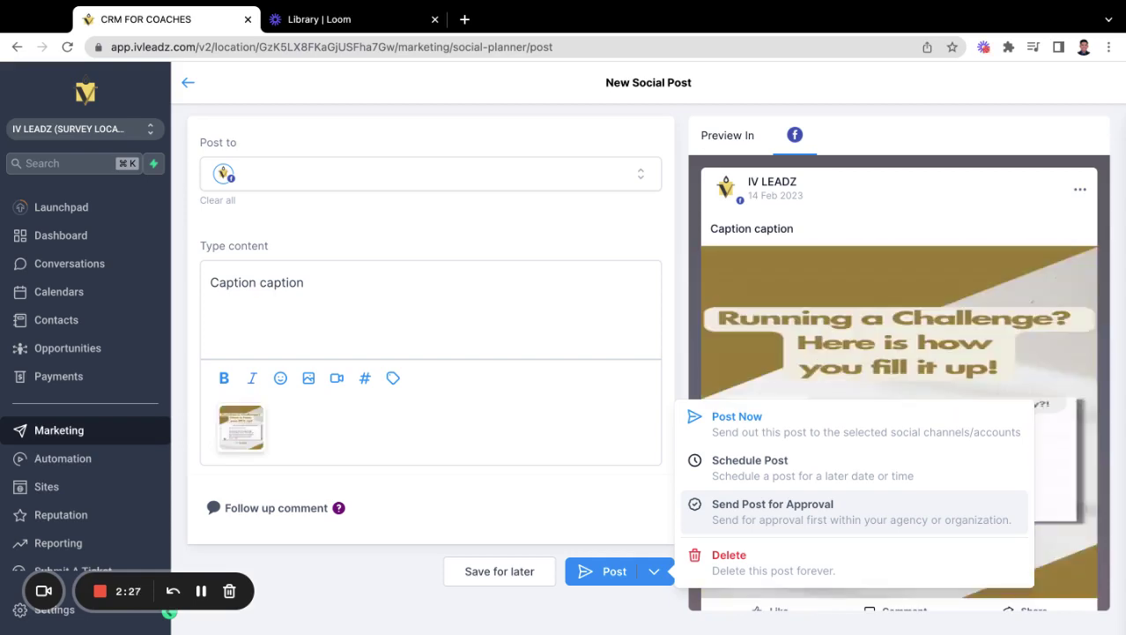
{"action": "left_click", "coordinate": [773, 507]}
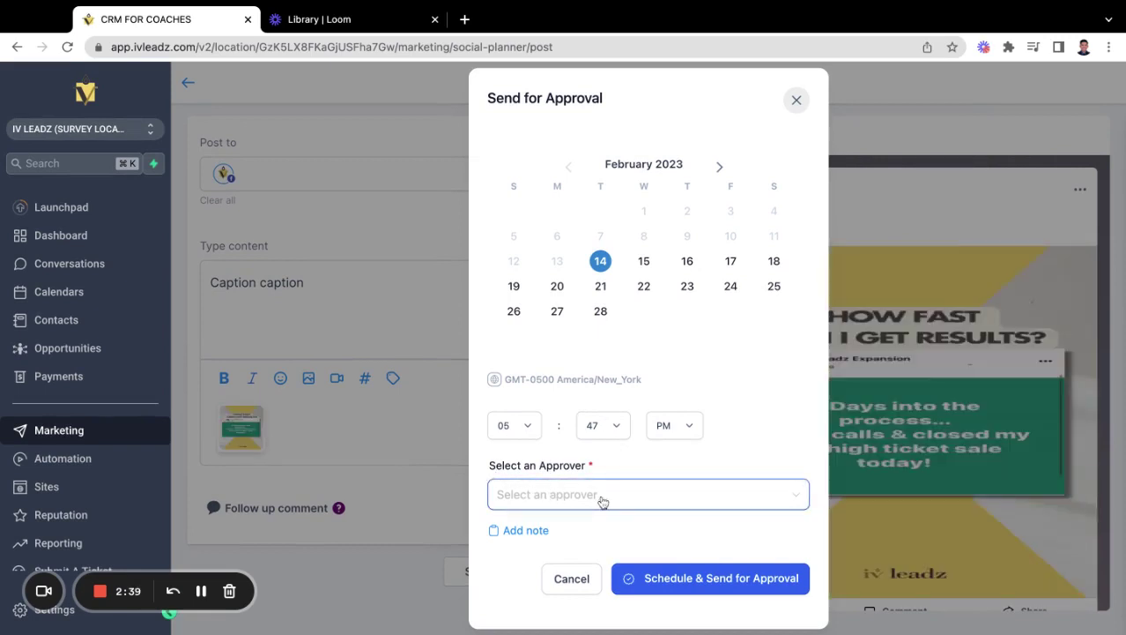
{"action": "left_click", "coordinate": [604, 502]}
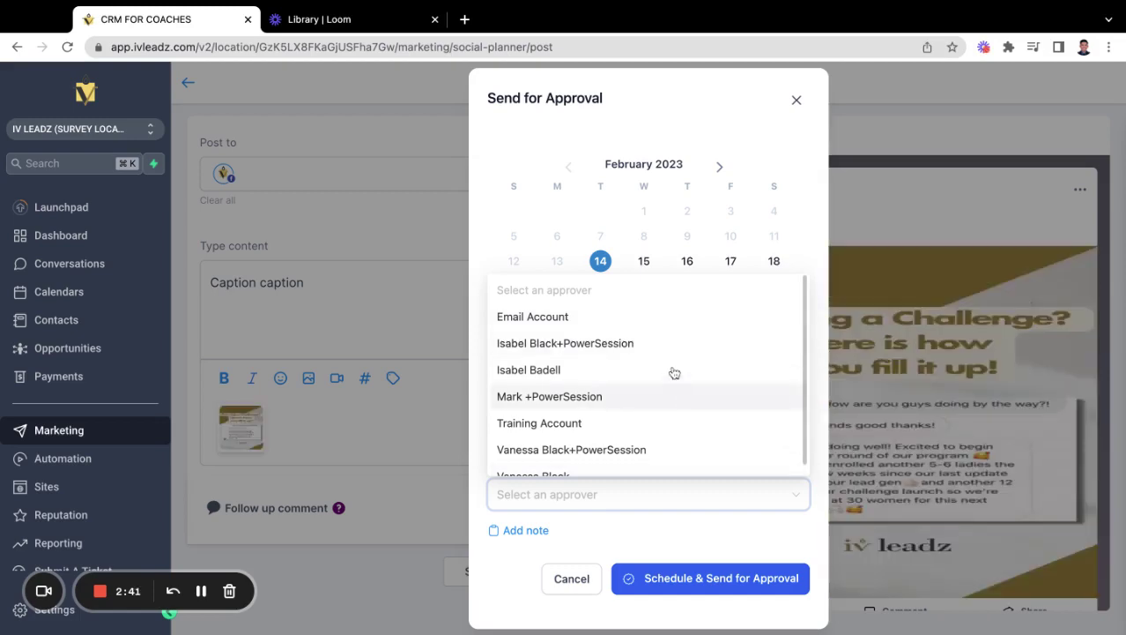
{"action": "scroll", "coordinate": [661, 408], "scroll_direction": "down", "scroll_amount": 1}
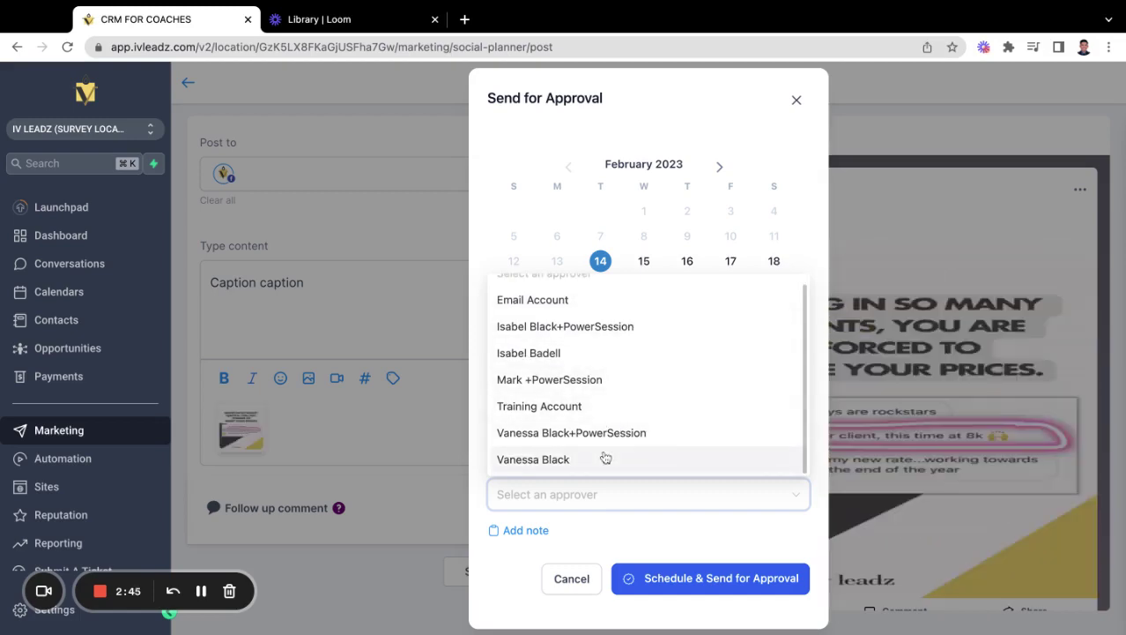
{"action": "left_click", "coordinate": [606, 457]}
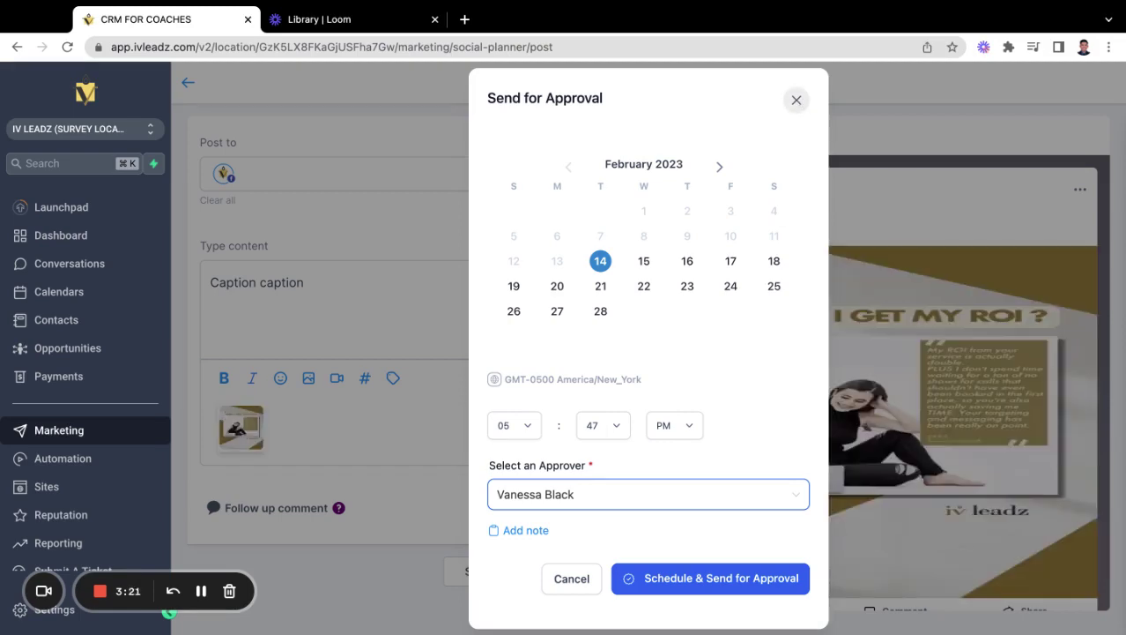
{"action": "left_click", "coordinate": [796, 99]}
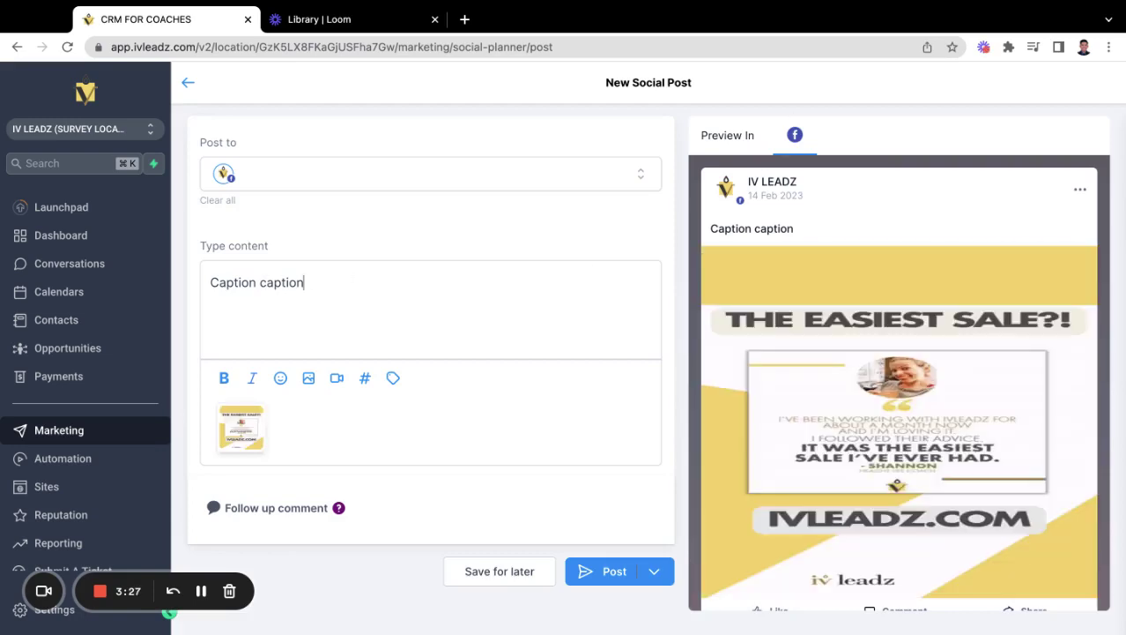
Step: Delete all of the caption text from the post's content
{"action": "key", "text": "ctrl+a"}
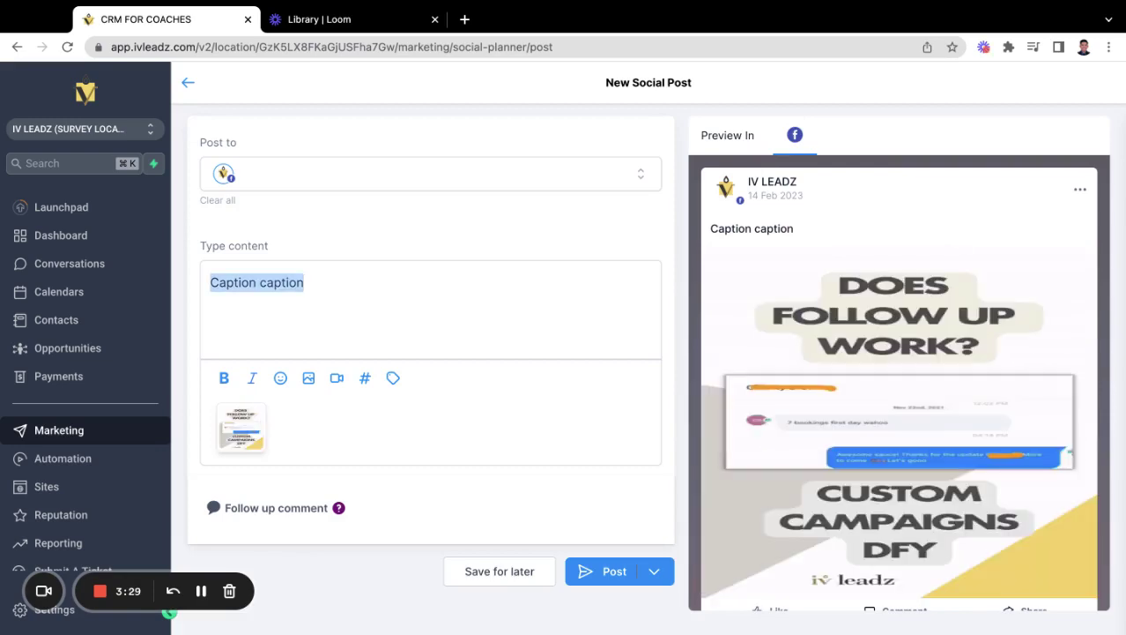
{"action": "key", "text": "BackSpace"}
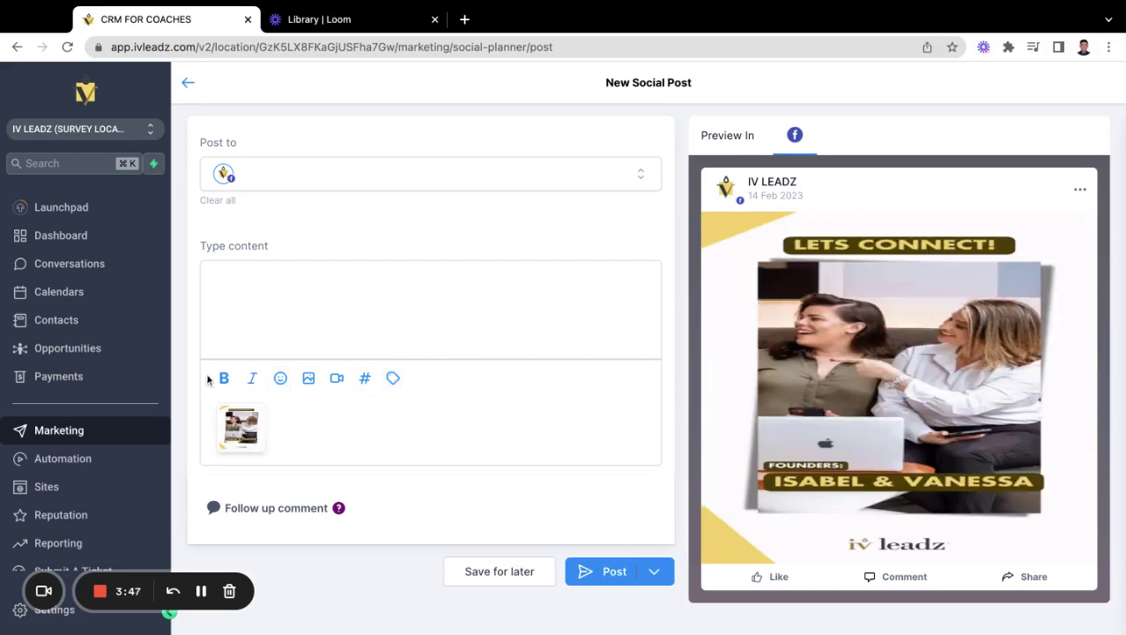
Step: Examine the Right Now date and time values and the Account values that can be inserted into the post
{"action": "left_click", "coordinate": [394, 379]}
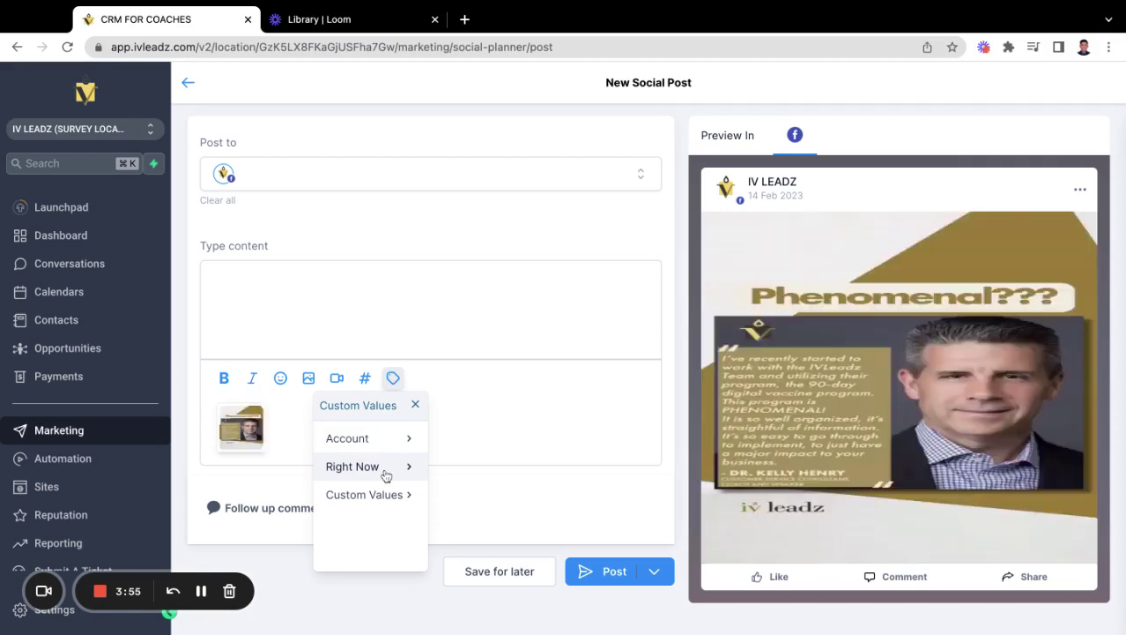
{"action": "left_click", "coordinate": [385, 474]}
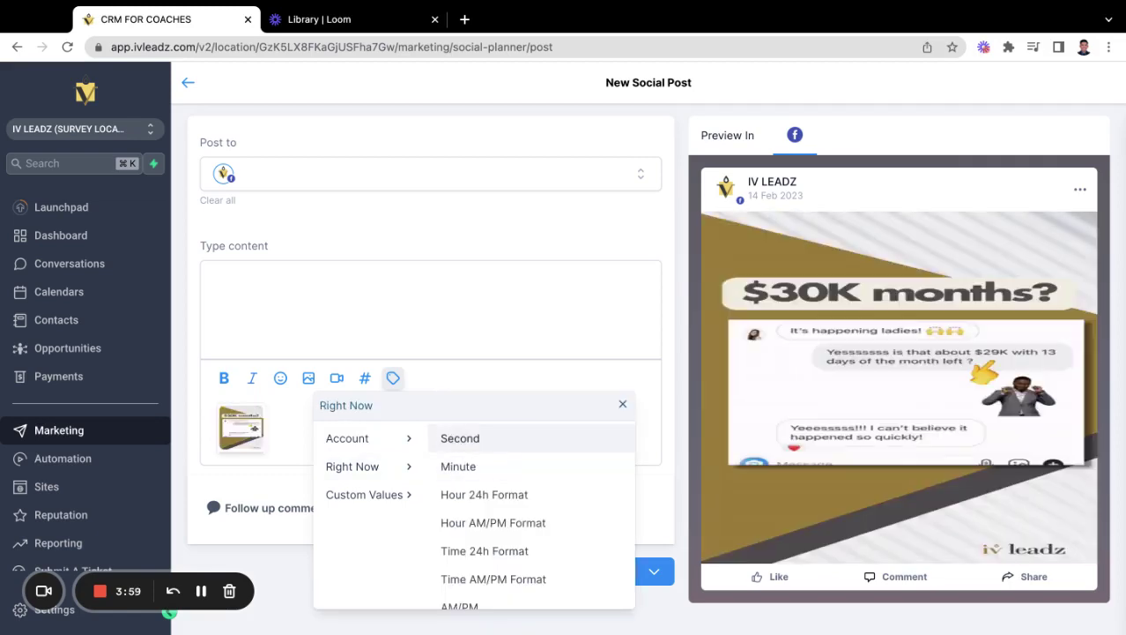
{"action": "scroll", "coordinate": [531, 520], "scroll_direction": "down", "scroll_amount": 2}
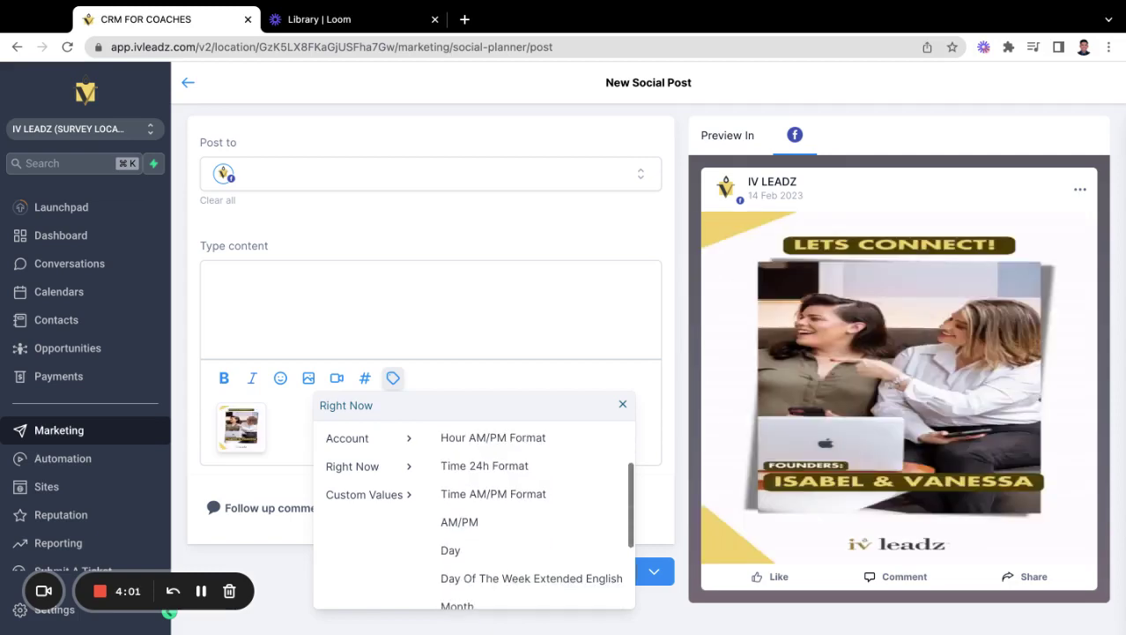
{"action": "scroll", "coordinate": [480, 472], "scroll_direction": "down", "scroll_amount": 3}
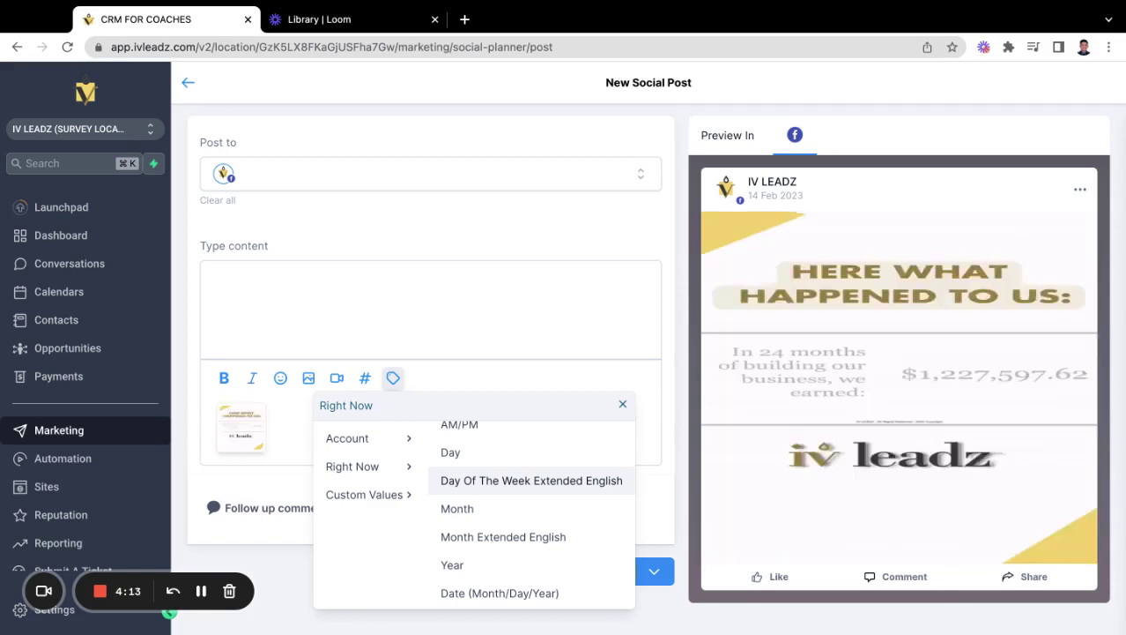
{"action": "scroll", "coordinate": [520, 592], "scroll_direction": "down", "scroll_amount": 1}
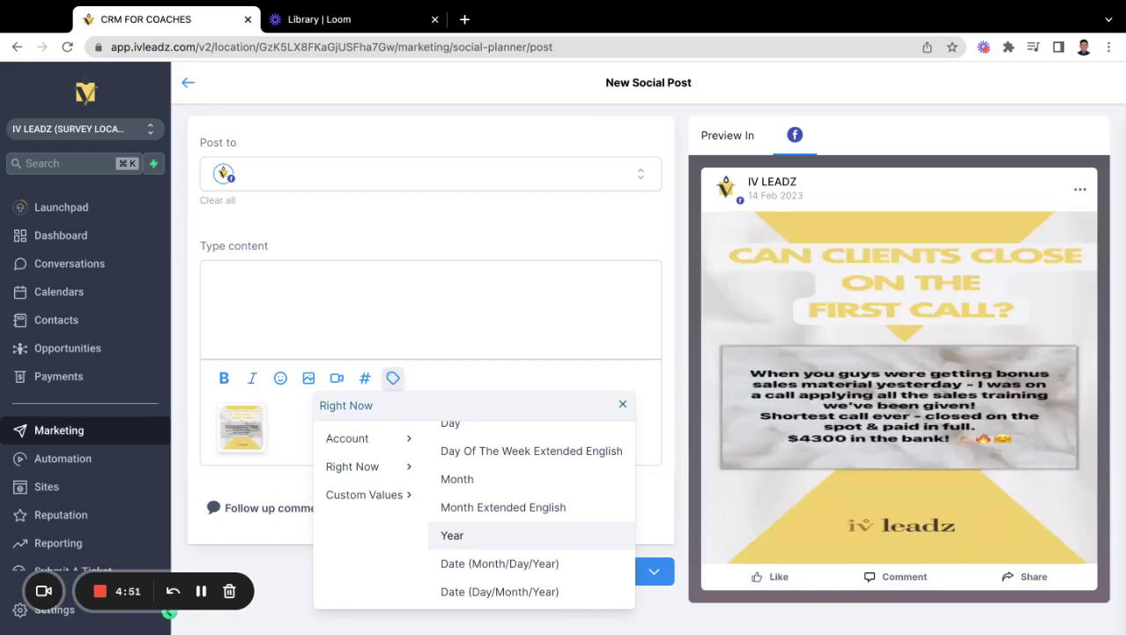
{"action": "left_click", "coordinate": [385, 443]}
{"action": "scroll", "coordinate": [439, 448], "scroll_direction": "up", "scroll_amount": 3}
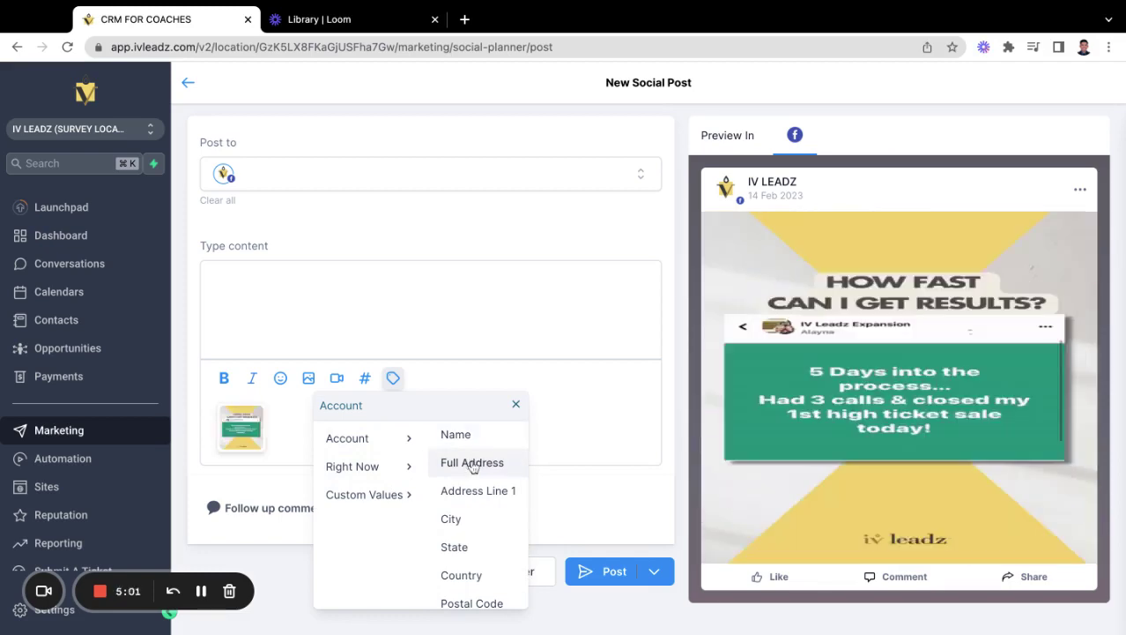
{"action": "scroll", "coordinate": [474, 476], "scroll_direction": "down", "scroll_amount": 2}
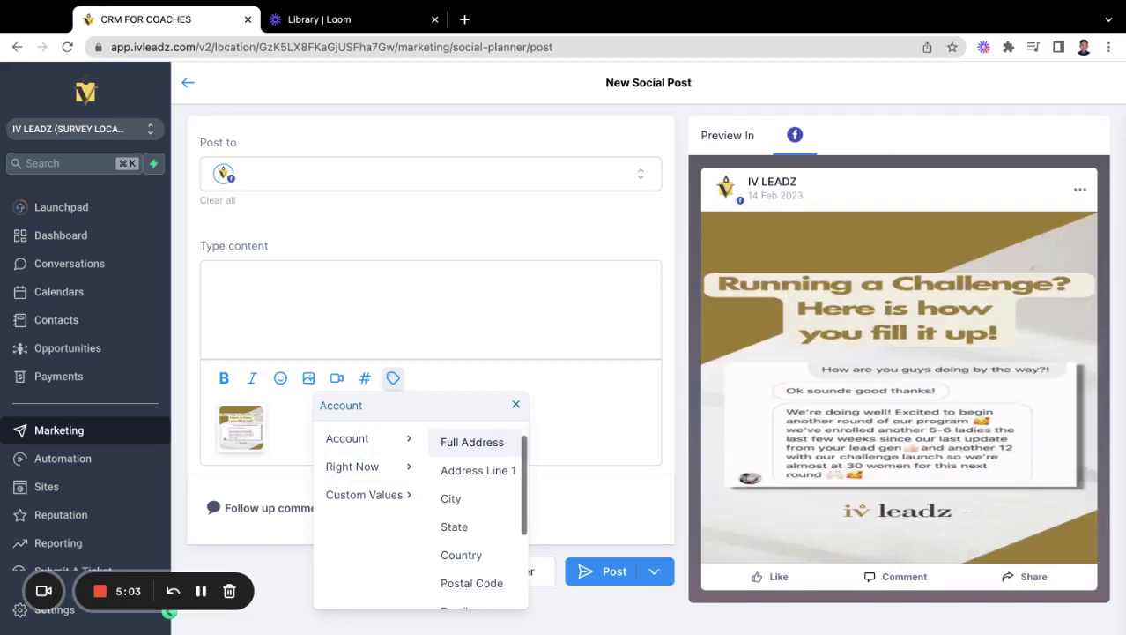
{"action": "scroll", "coordinate": [479, 517], "scroll_direction": "down", "scroll_amount": 2}
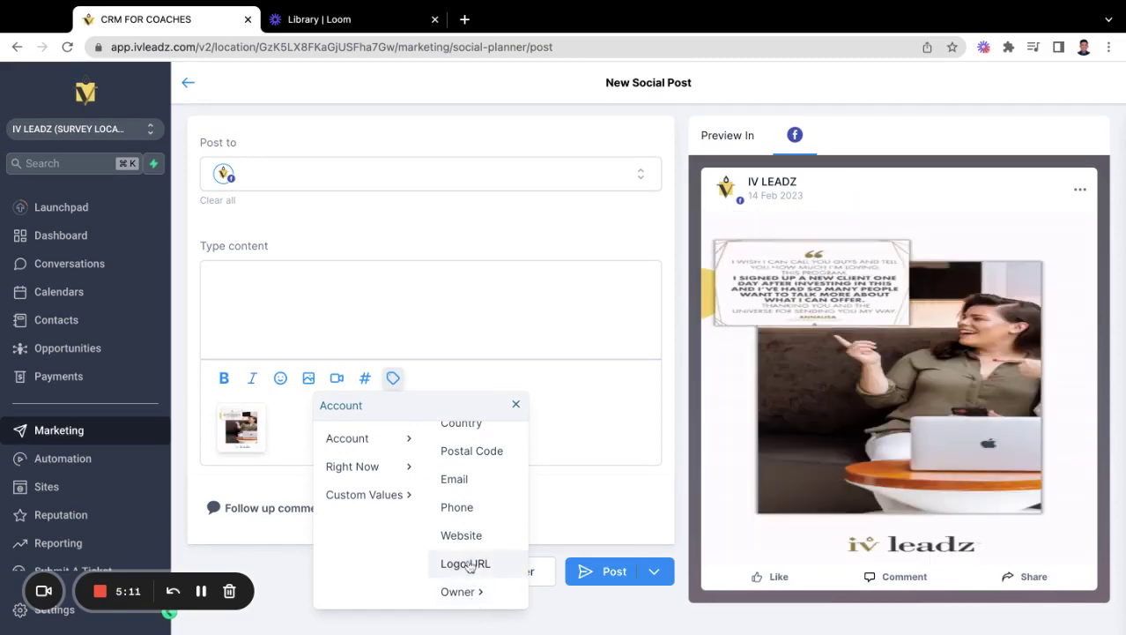
Step: Look through the Custom Values list available for the post's content, and close it without inserting anything
{"action": "left_click", "coordinate": [377, 495]}
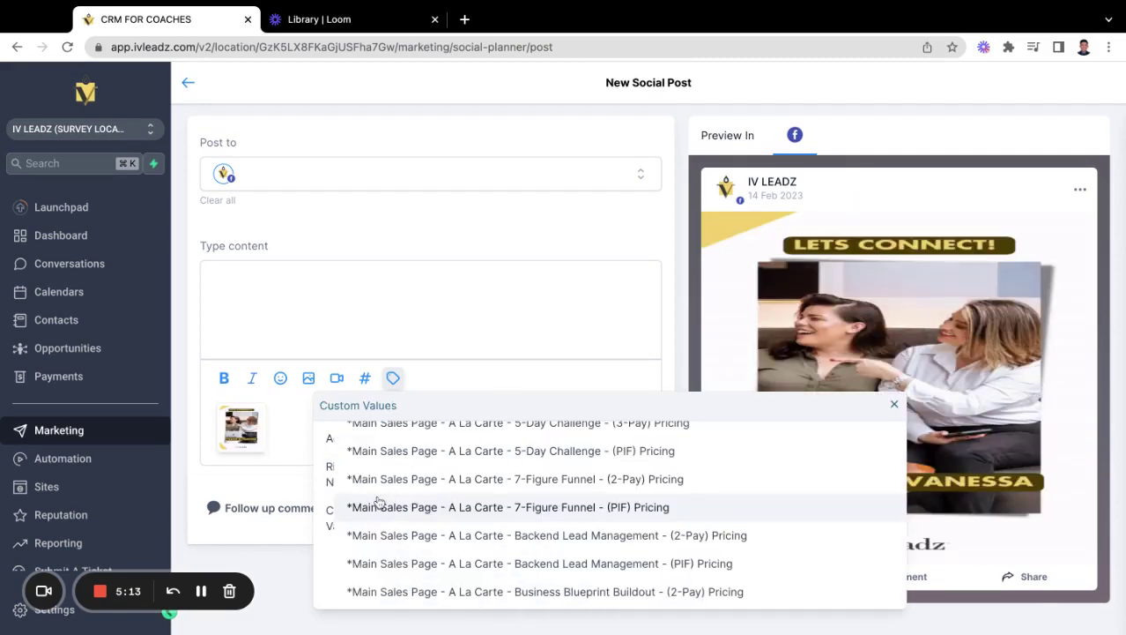
{"action": "scroll", "coordinate": [595, 507], "scroll_direction": "up", "scroll_amount": 2}
{"action": "scroll", "coordinate": [596, 509], "scroll_direction": "down", "scroll_amount": 10}
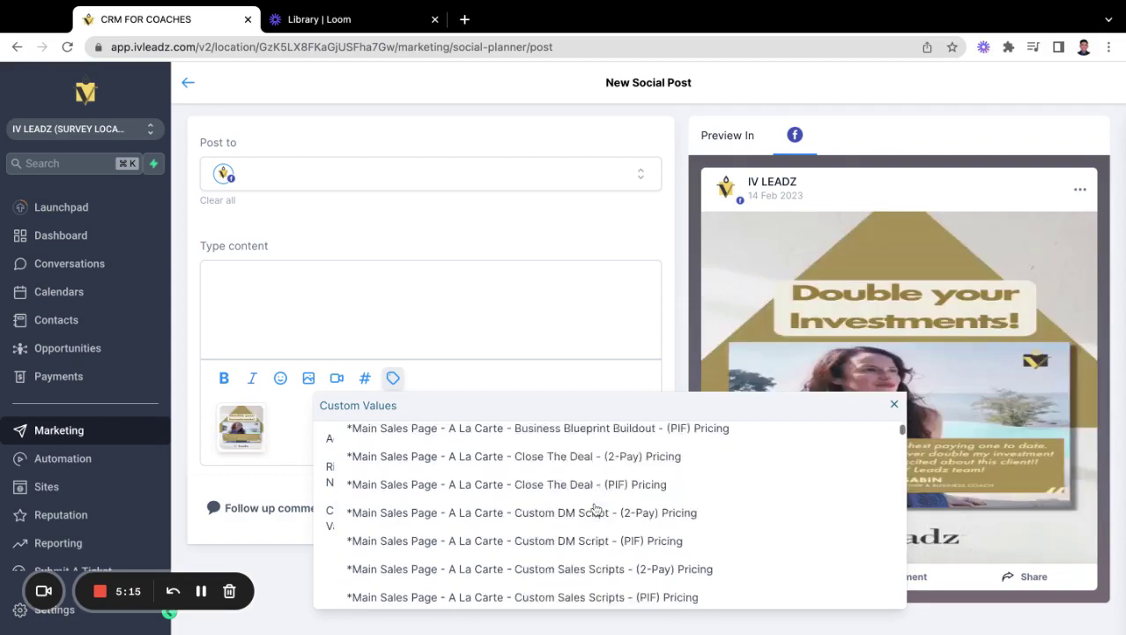
{"action": "scroll", "coordinate": [595, 509], "scroll_direction": "down", "scroll_amount": 15}
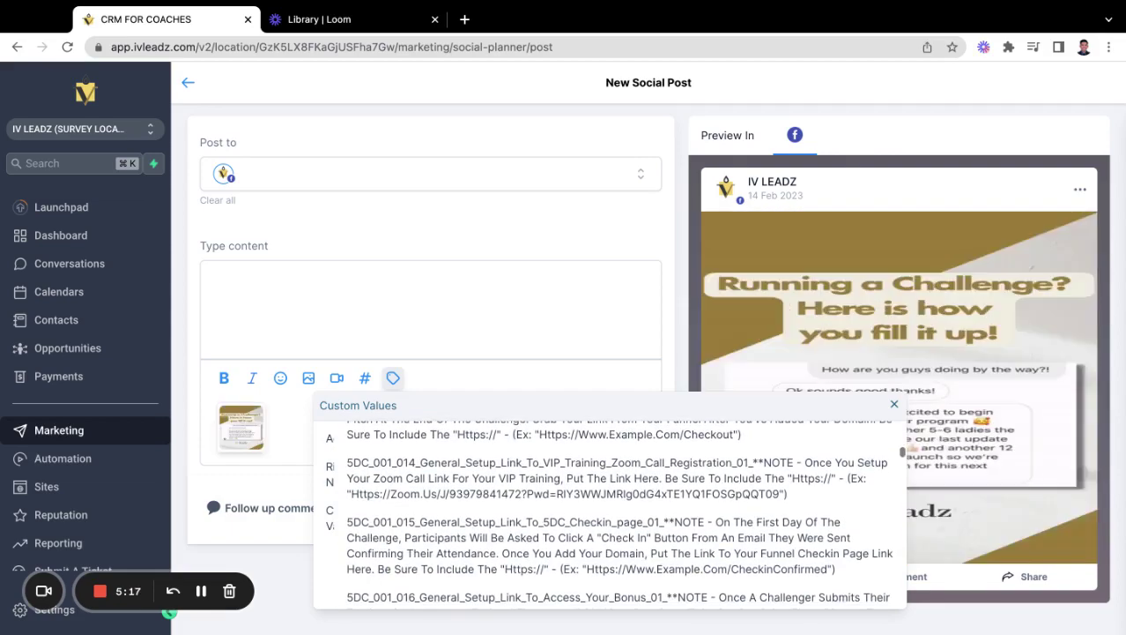
{"action": "scroll", "coordinate": [846, 428], "scroll_direction": "down", "scroll_amount": 15}
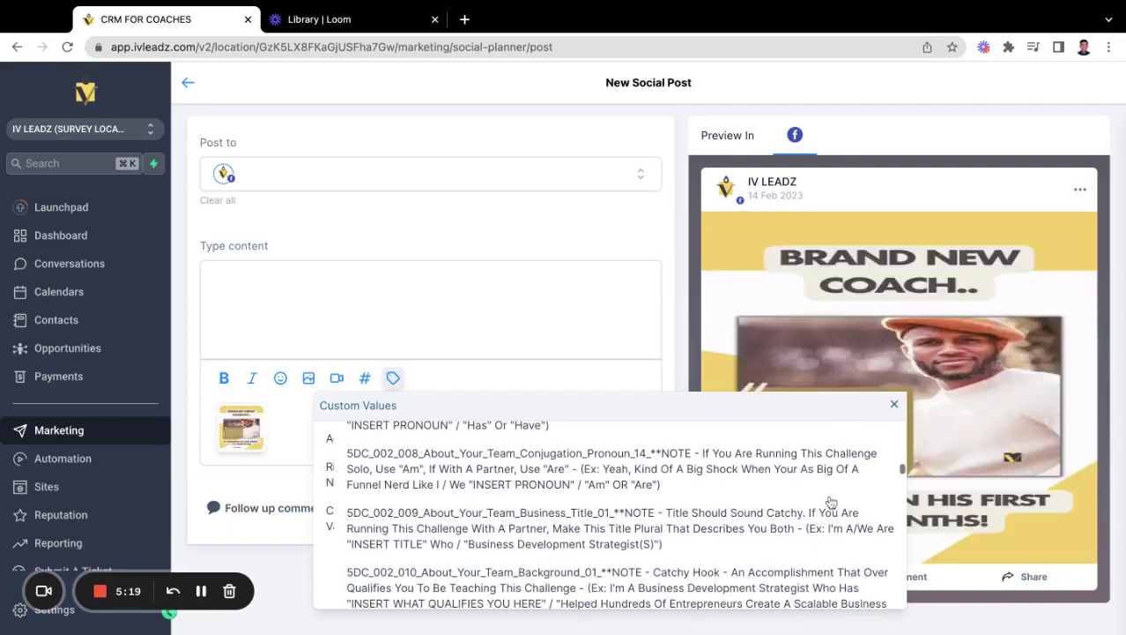
{"action": "scroll", "coordinate": [826, 490], "scroll_direction": "down", "scroll_amount": 10}
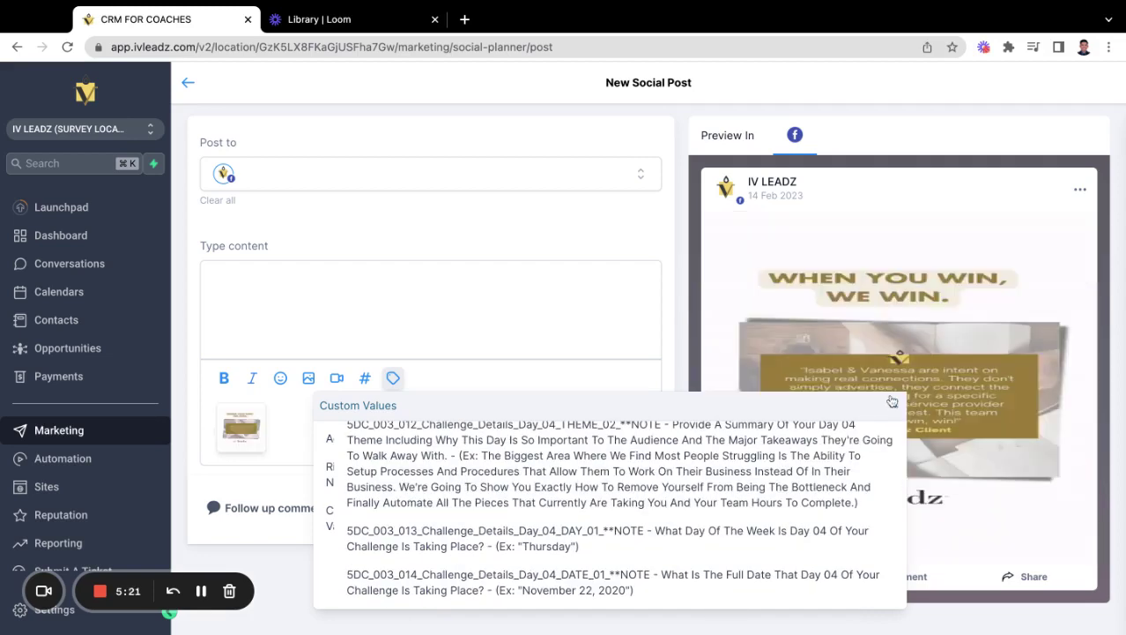
{"action": "left_click", "coordinate": [892, 405]}
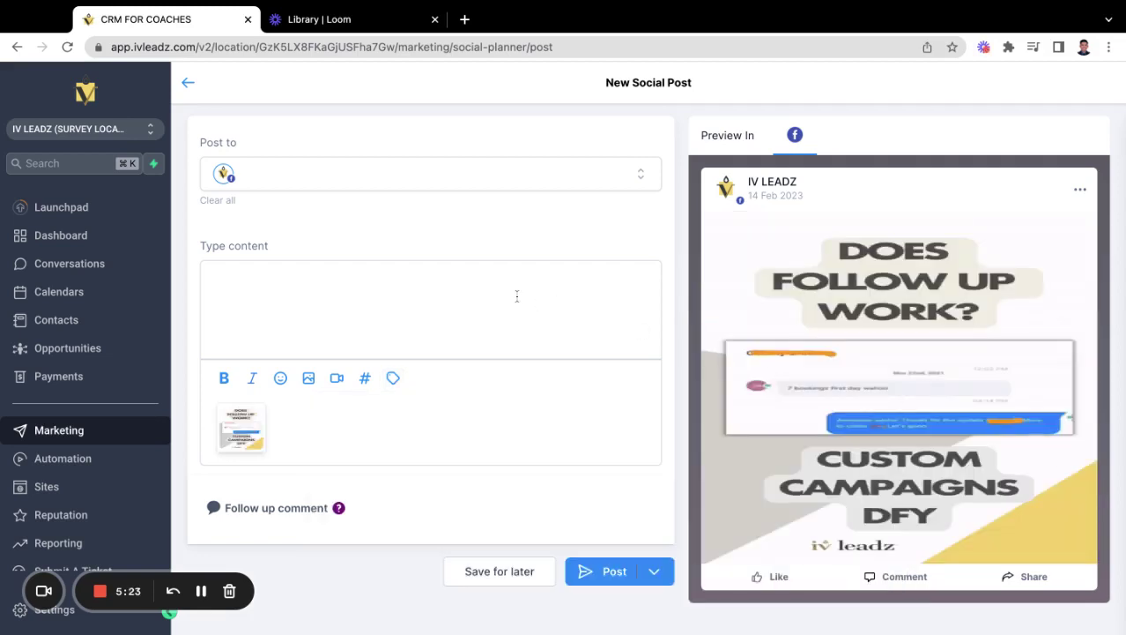